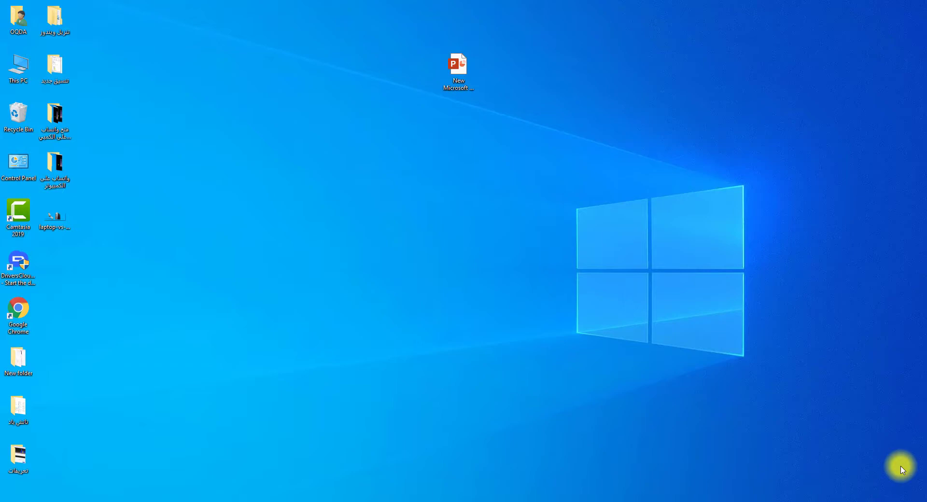
- Open the New Microsoft PowerPoint Presentation file from the desktop and add its first title slide
double_click(458, 66)
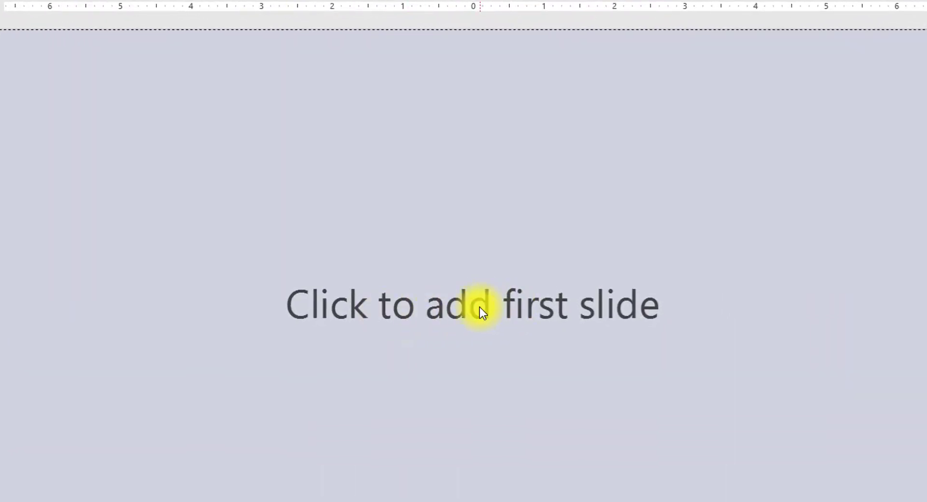
click(490, 297)
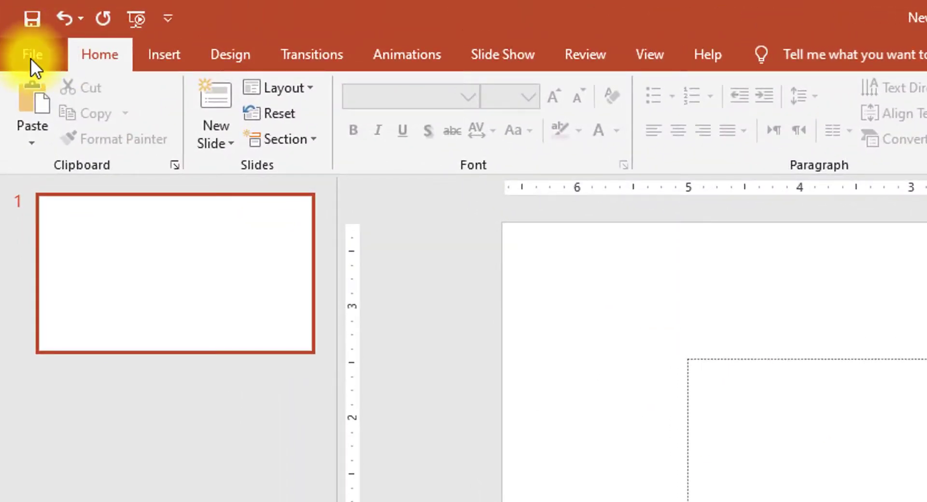
click(14, 23)
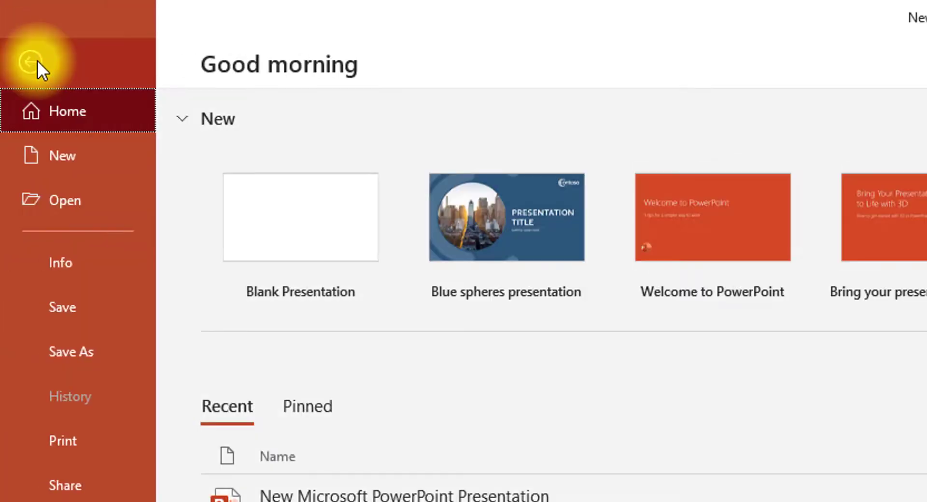
click(68, 149)
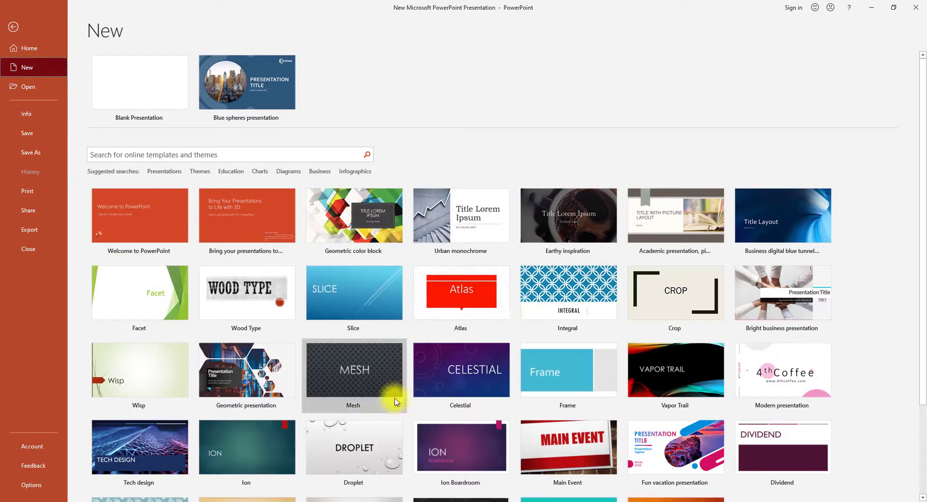
scroll(394, 401, down, 3)
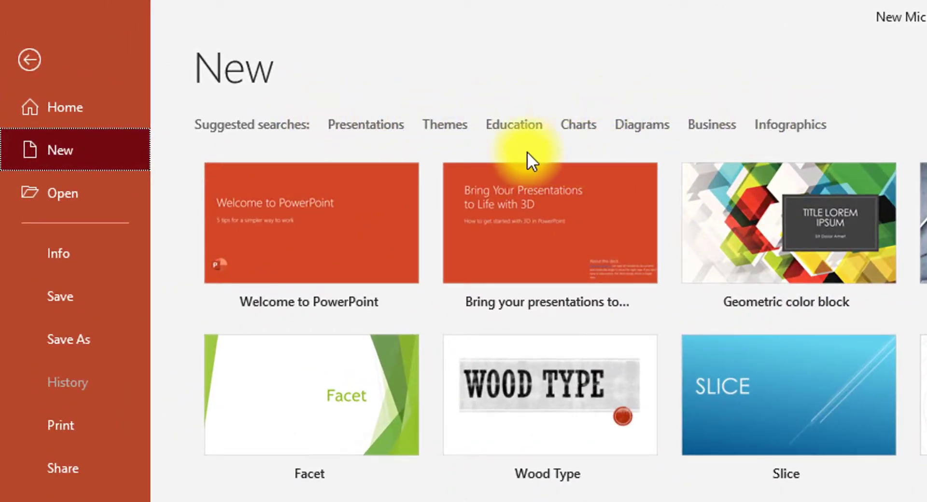
click(504, 128)
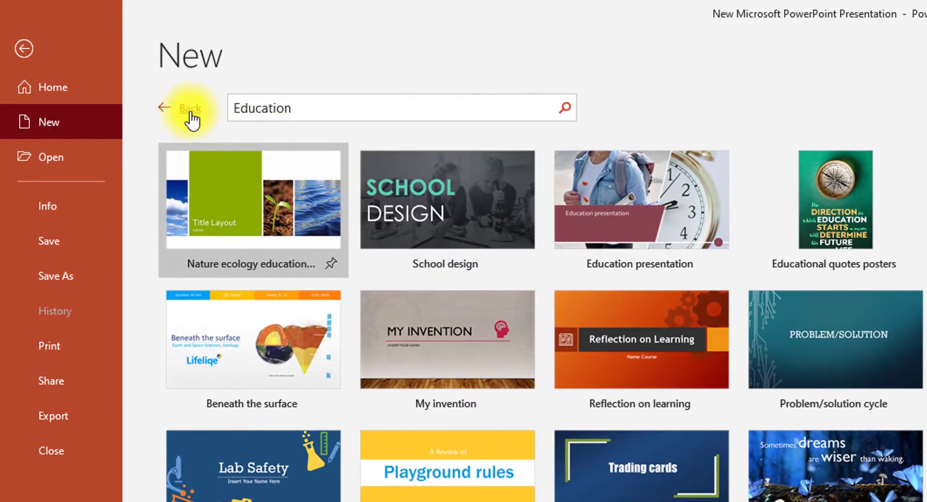
click(191, 116)
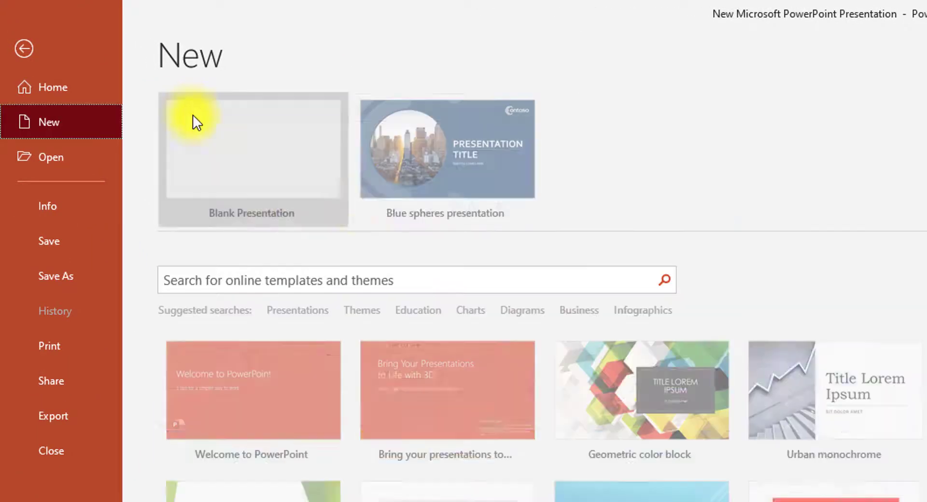
click(405, 280)
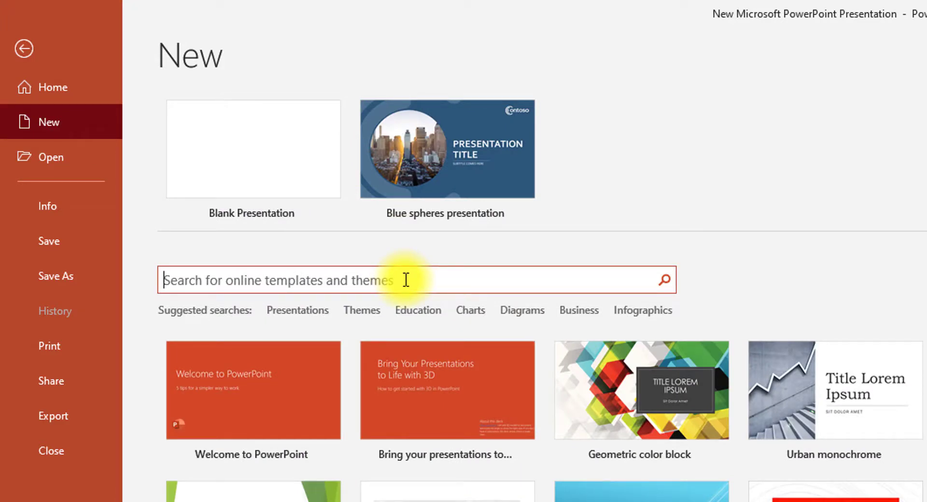
text(scien)
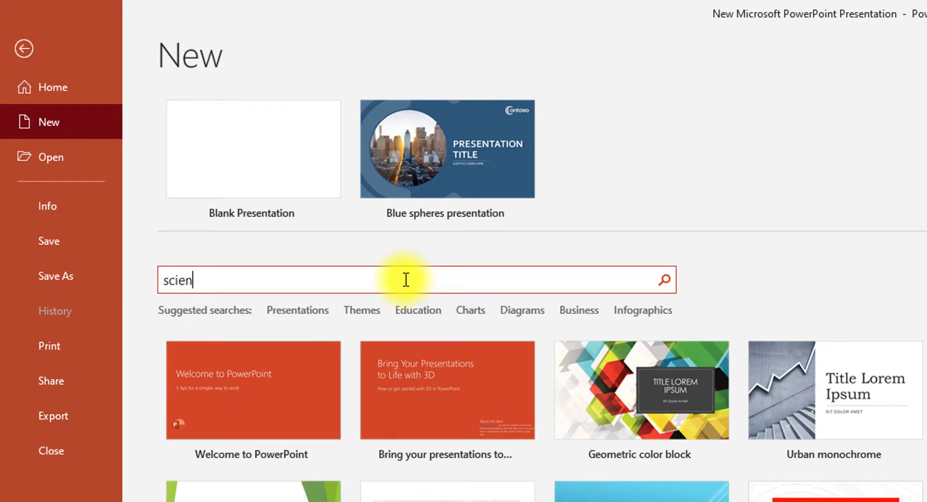
text(ce)
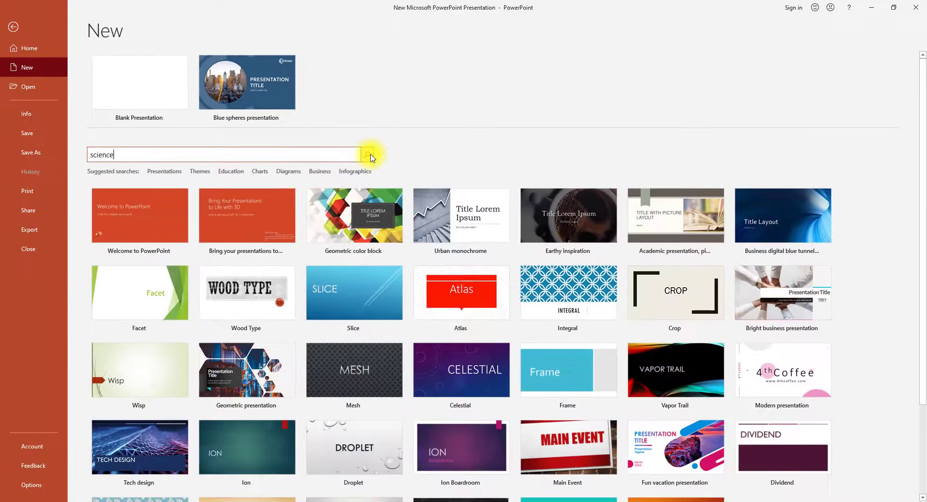
click(371, 155)
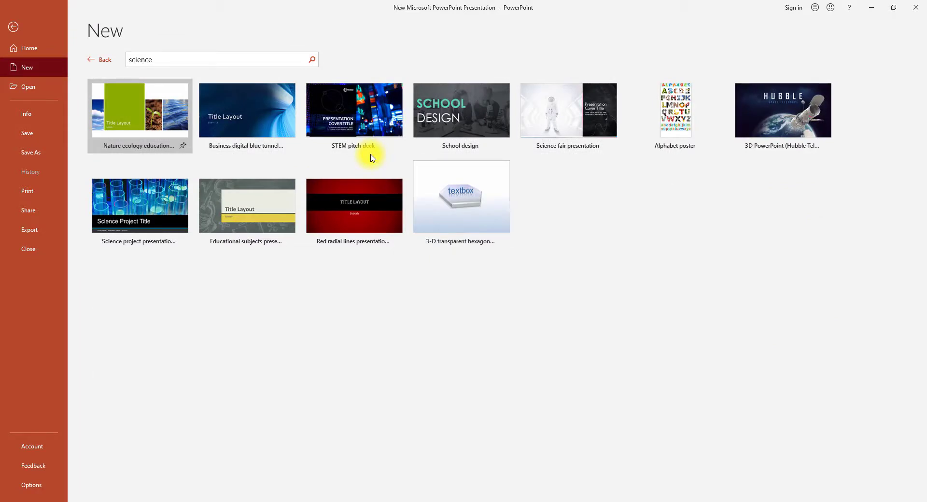
click(13, 26)
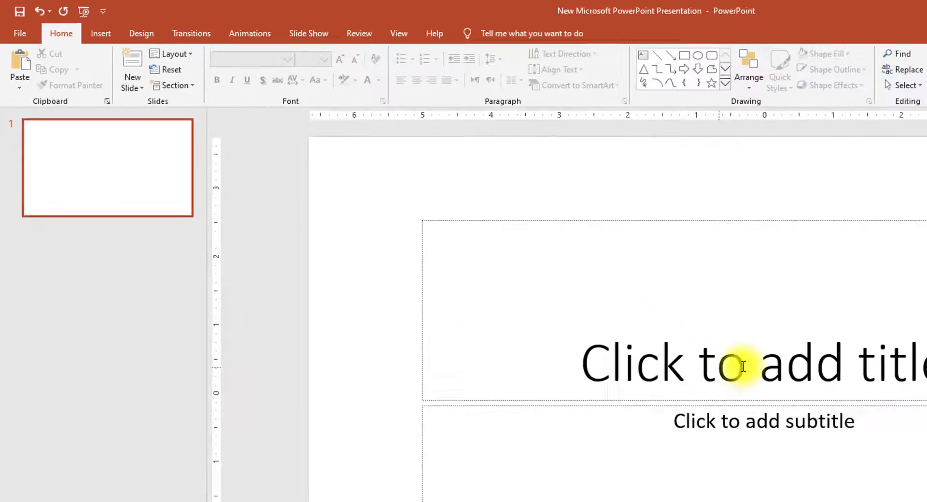
click(680, 334)
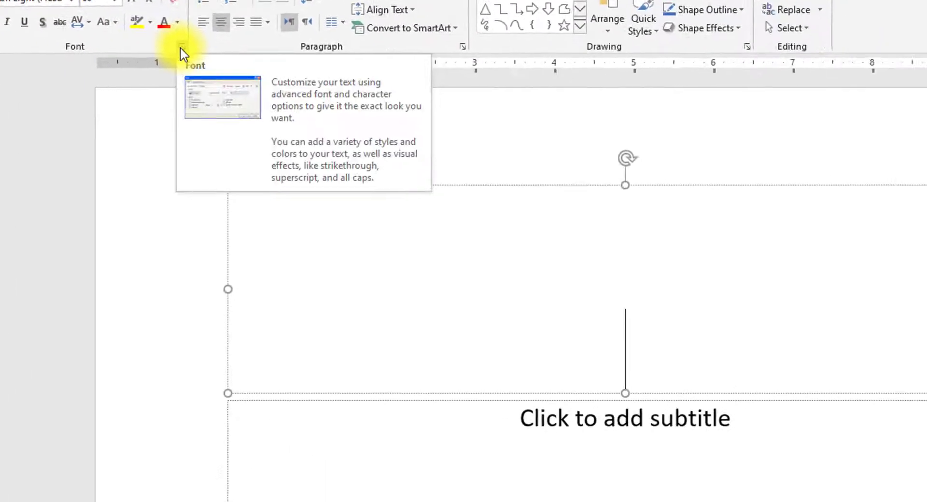
click(152, 39)
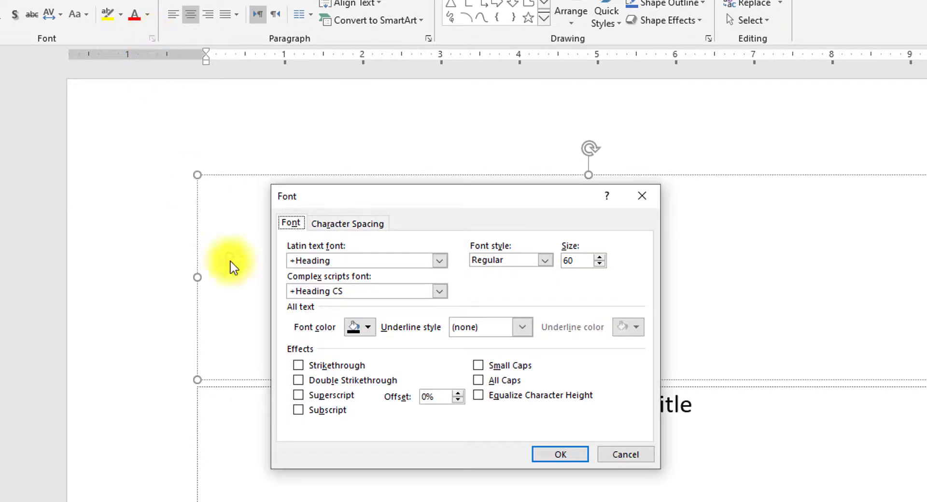
click(625, 454)
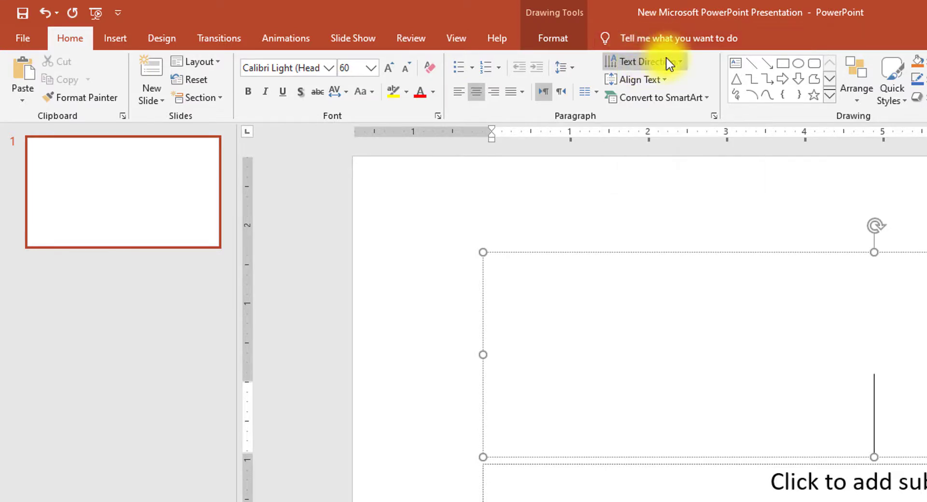
click(710, 36)
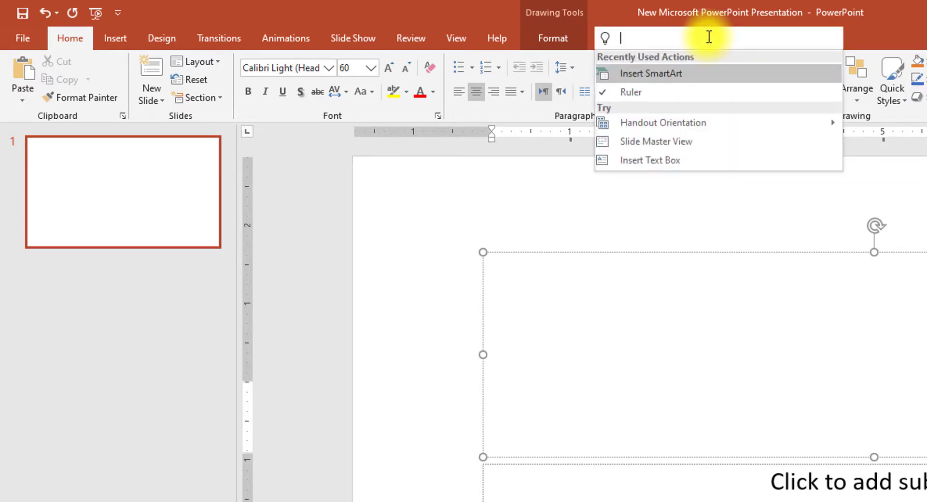
text(s)
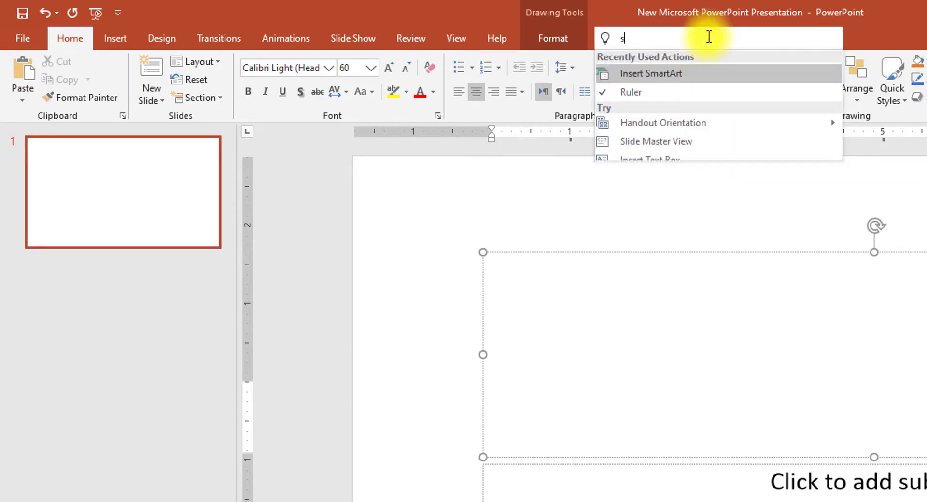
text(hapes)
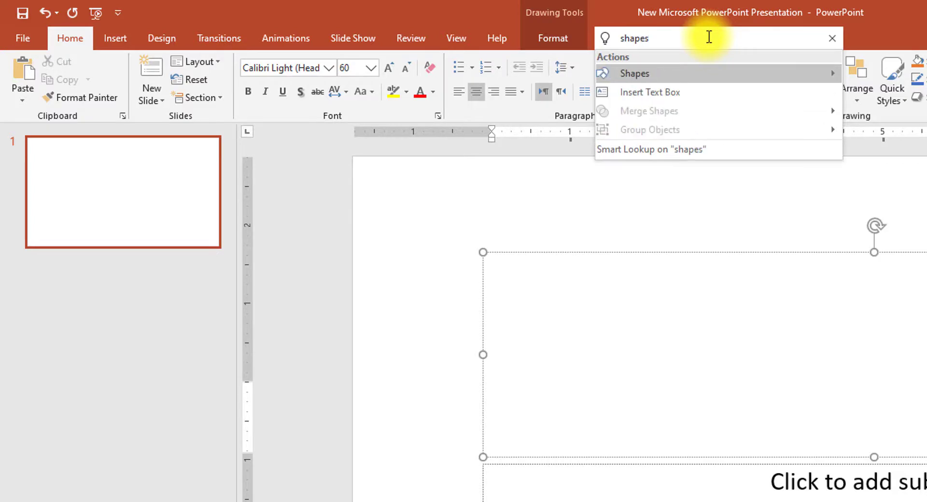
mouse_move(604, 68)
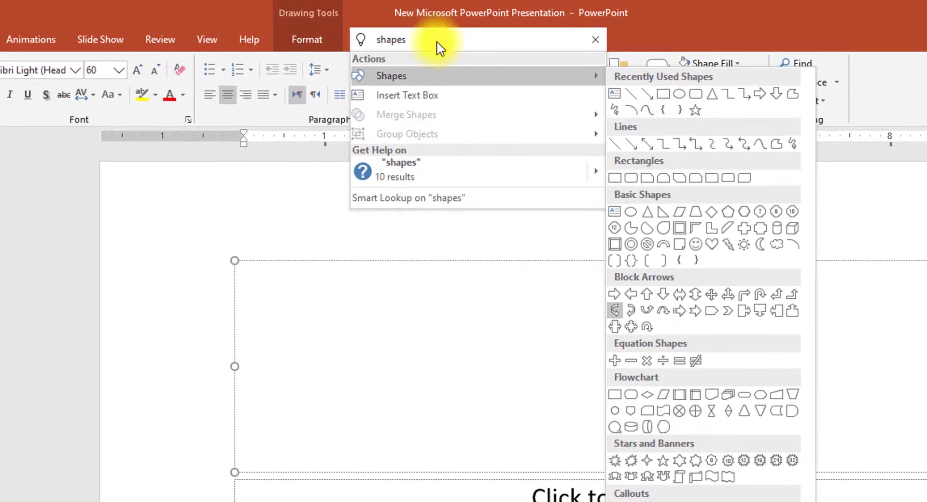
click(440, 46)
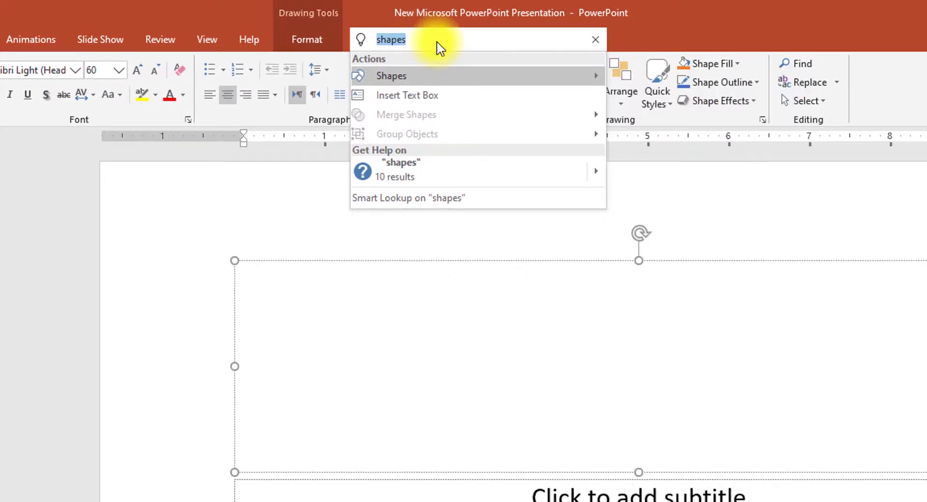
text(s)
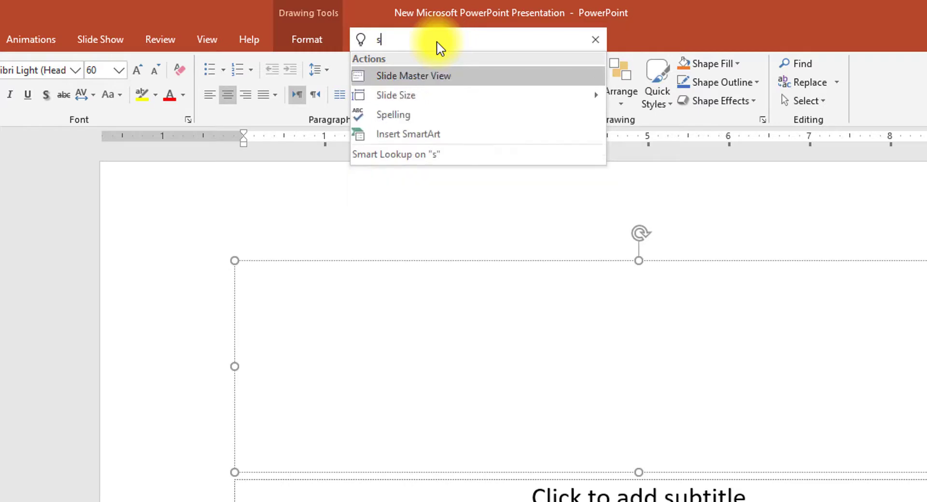
text(marta)
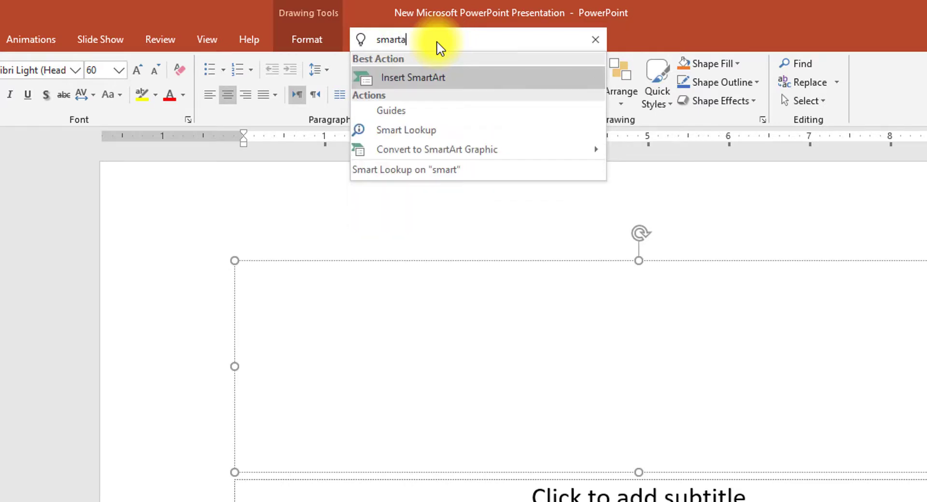
text(rt)
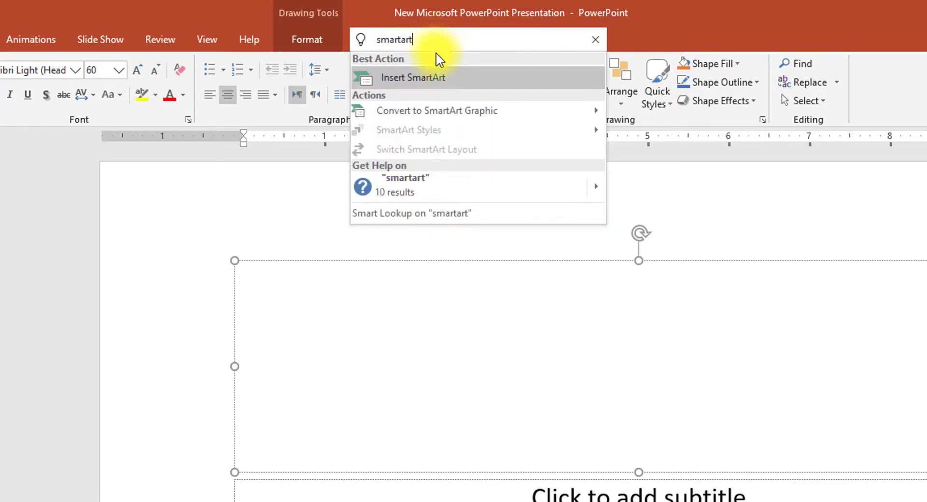
click(424, 78)
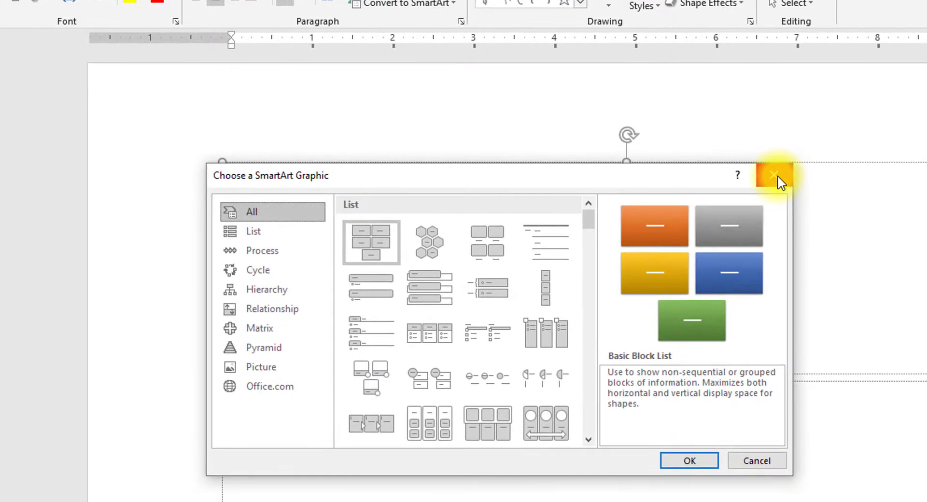
click(775, 176)
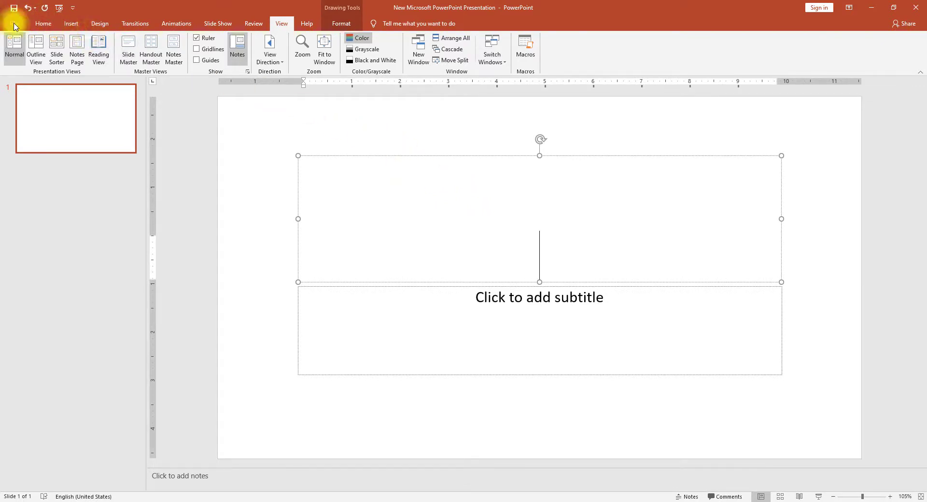
- Create a new presentation from the Blue spheres template
click(15, 24)
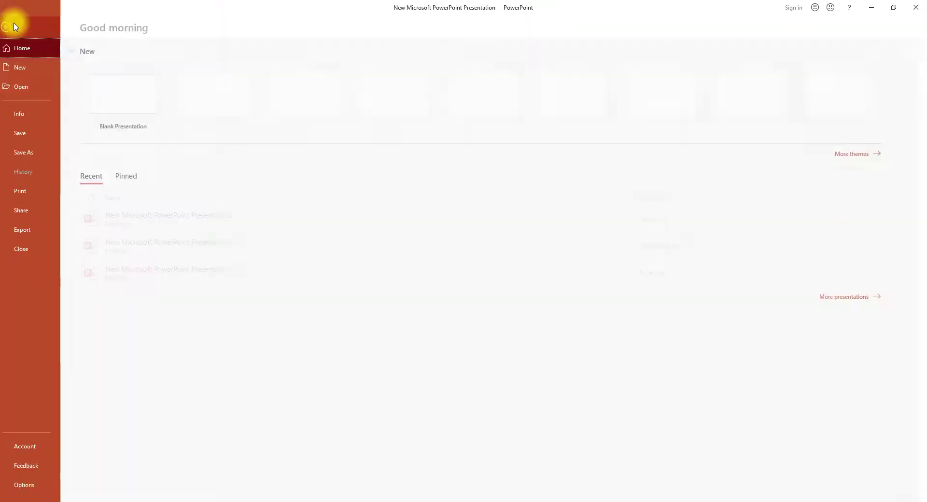
click(33, 71)
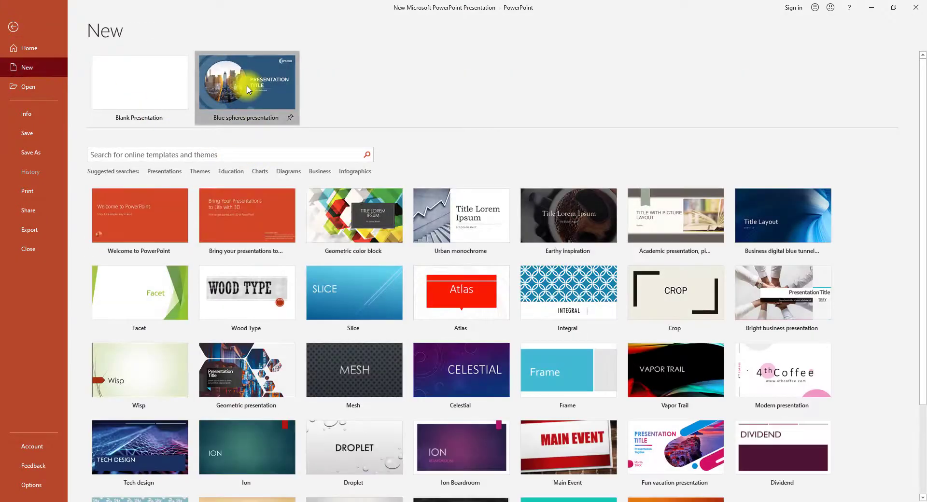
click(255, 112)
click(535, 239)
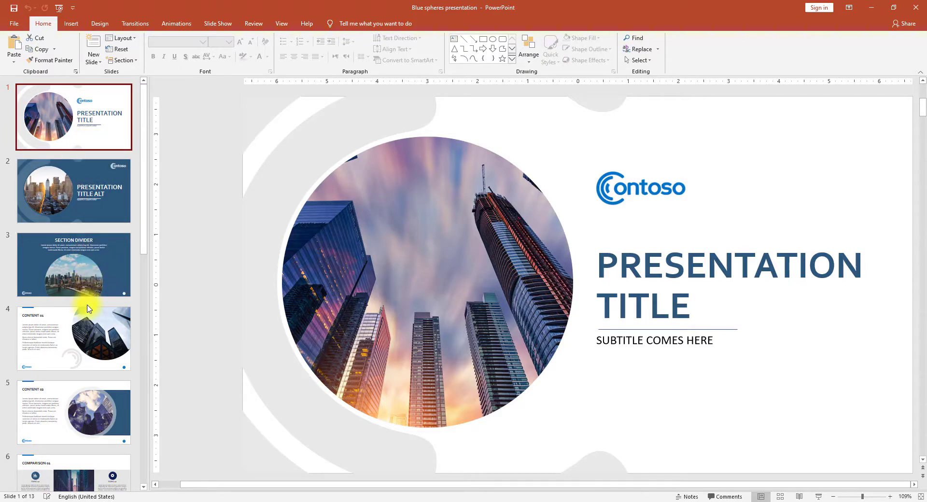
- Replace slide 2's PRESENTATION TITLE ALT title with 'HJFJHFG'
click(86, 187)
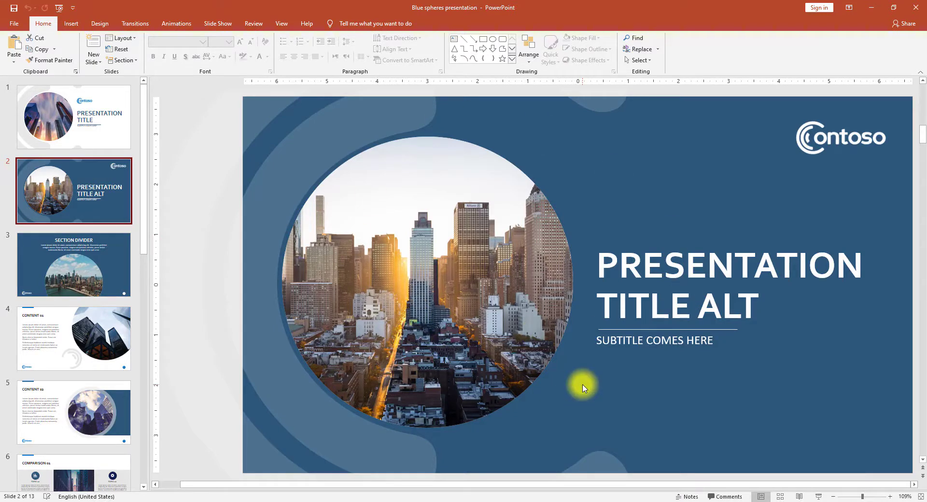
double_click(674, 265)
triple_click(674, 265)
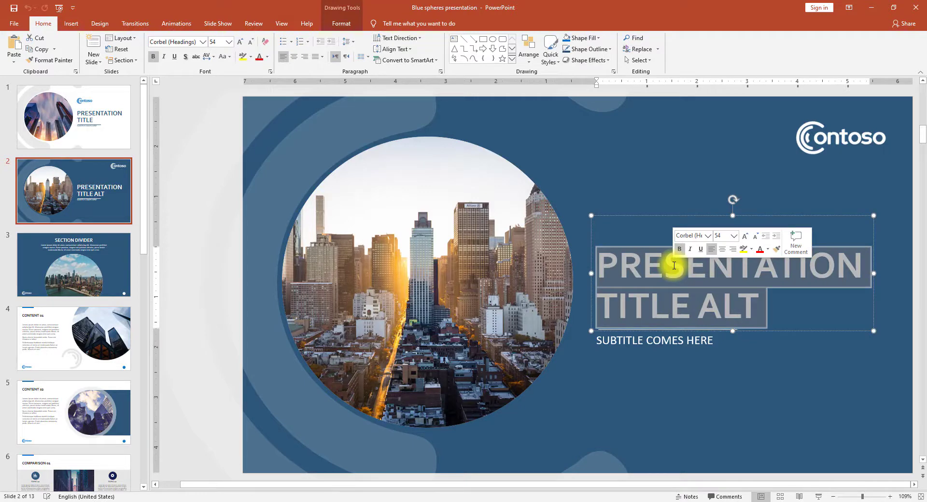
text(HJFJHFG)
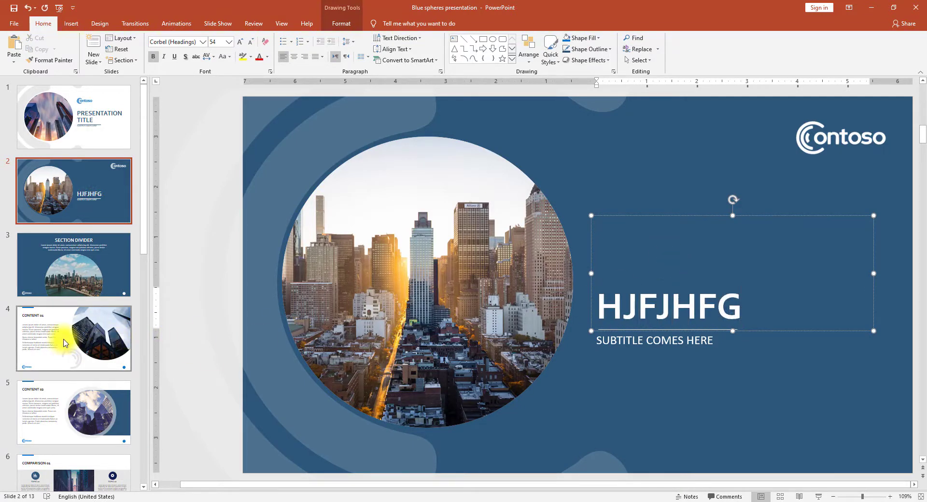
- Replace slide 4's CONTENT 01 title with 'SDGDF'
click(66, 343)
click(250, 149)
double_click(264, 153)
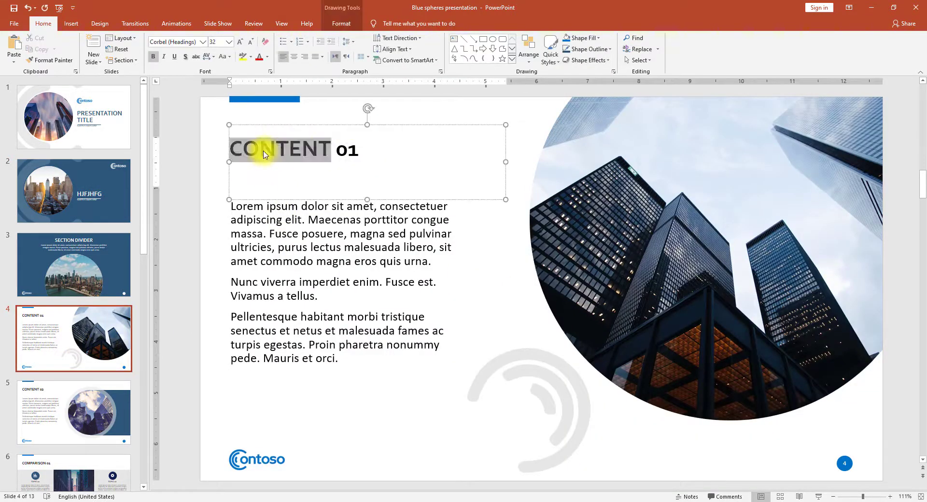
triple_click(264, 154)
text(SDGDF)
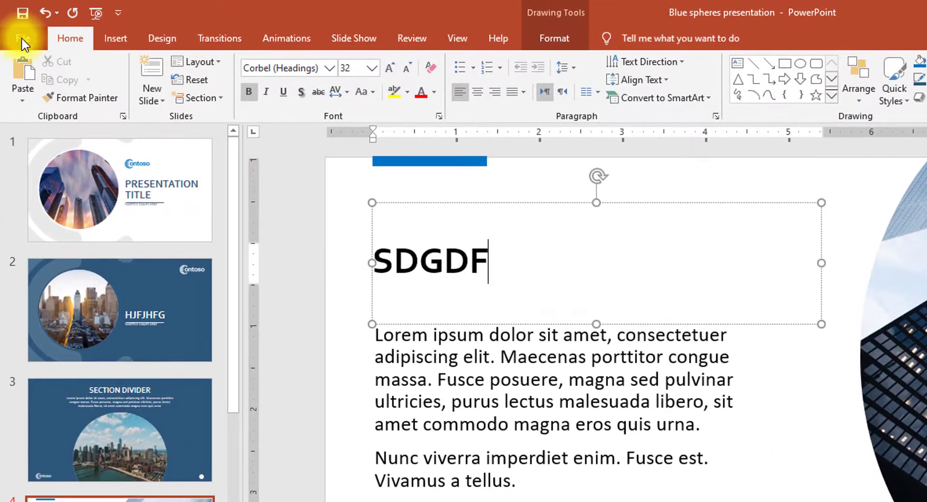
- Save the presentation to the Desktop as 'Presentation title' in PowerPoint Presentation format
click(21, 39)
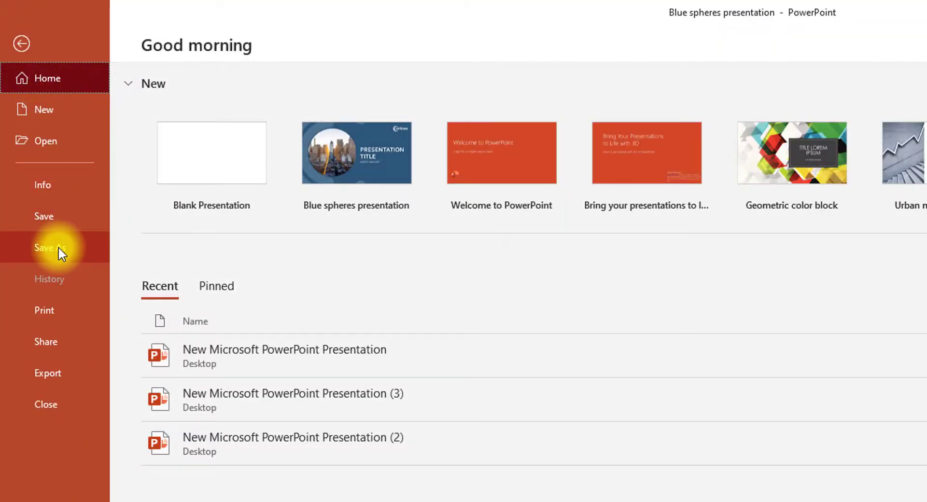
click(58, 246)
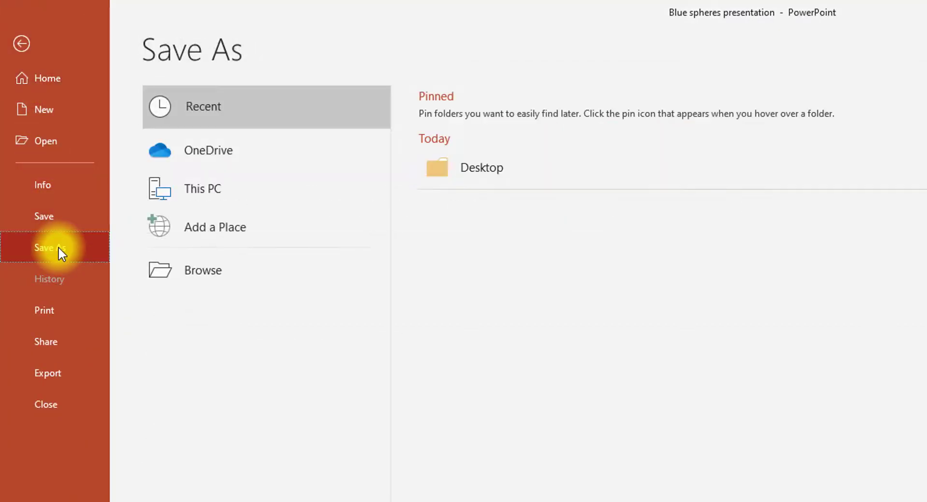
click(485, 175)
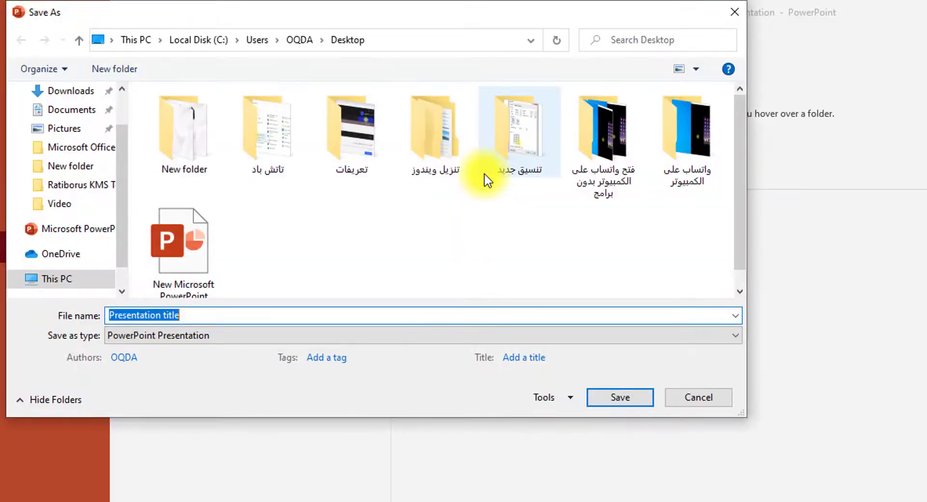
click(214, 335)
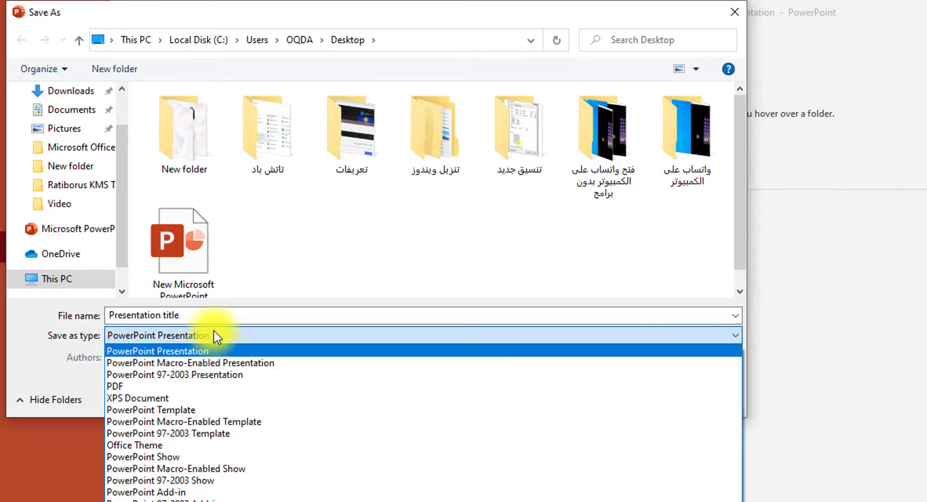
click(271, 283)
click(621, 398)
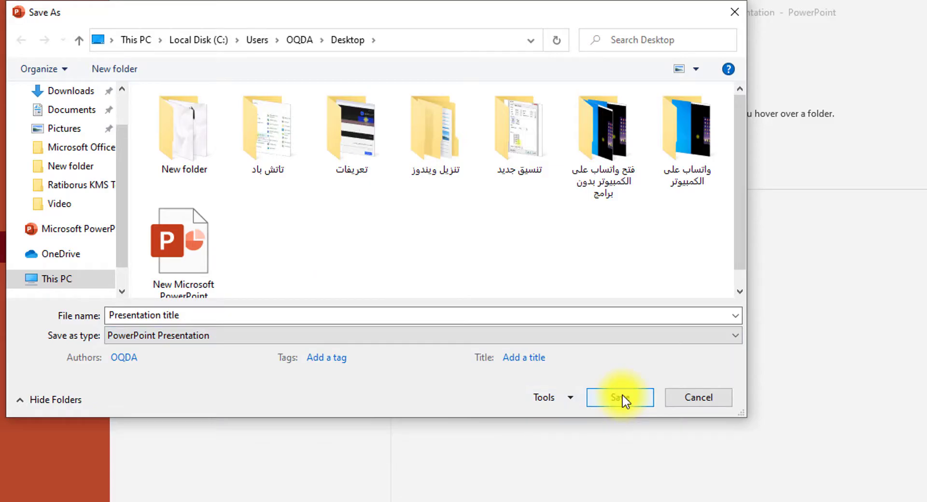